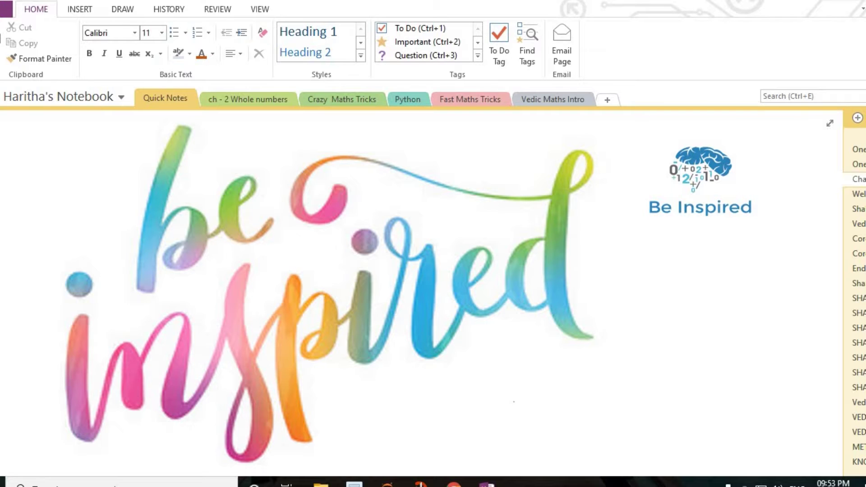
# - Look through the notebook page down to the share, follow, like and subscribe image, and minimize the notebook window
pyautogui.click(327, 288)
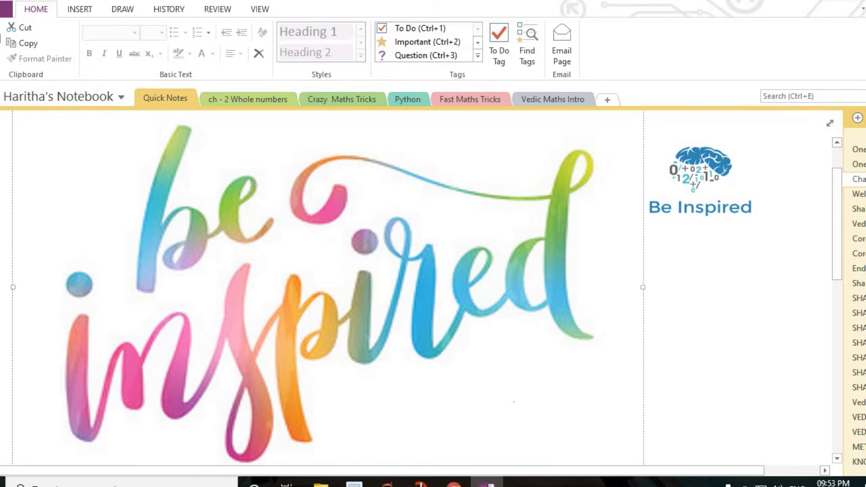
pyautogui.scroll(-10, 426, 287)
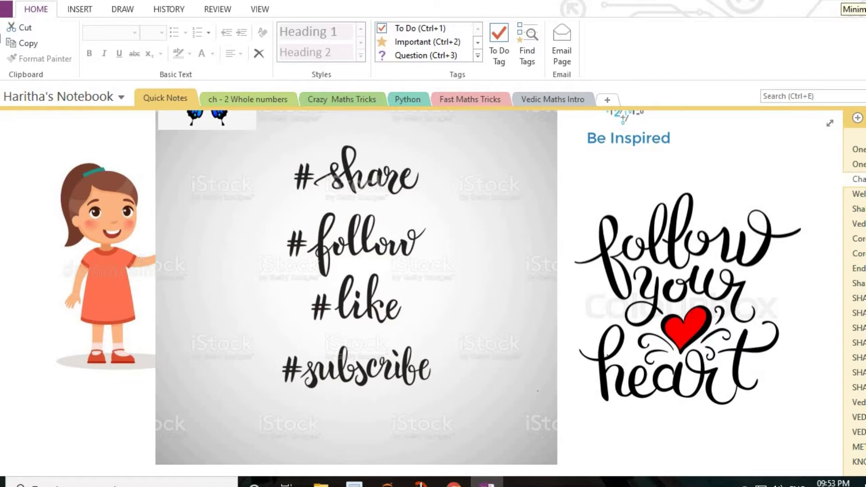
pyautogui.click(840, 2)
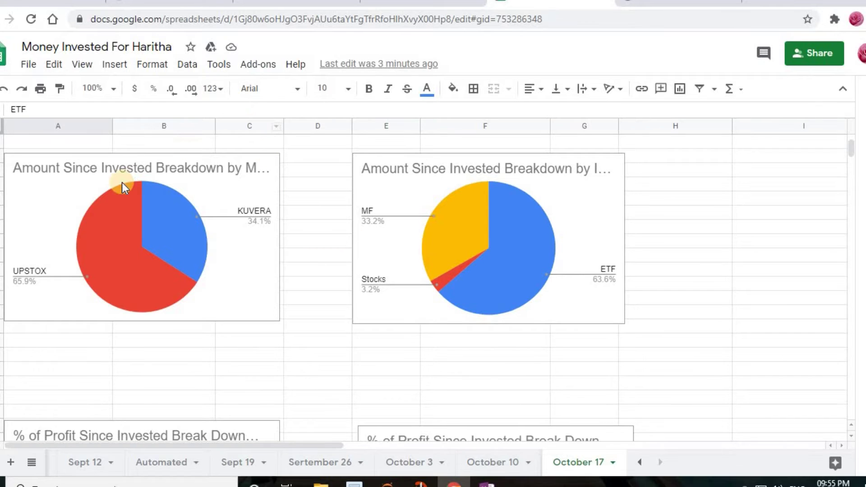
# - Compare the Amount Since Invested pie charts with the % of Profit Since Invested bar charts on the October 17 sheet
pyautogui.scroll(-4, 122, 182)
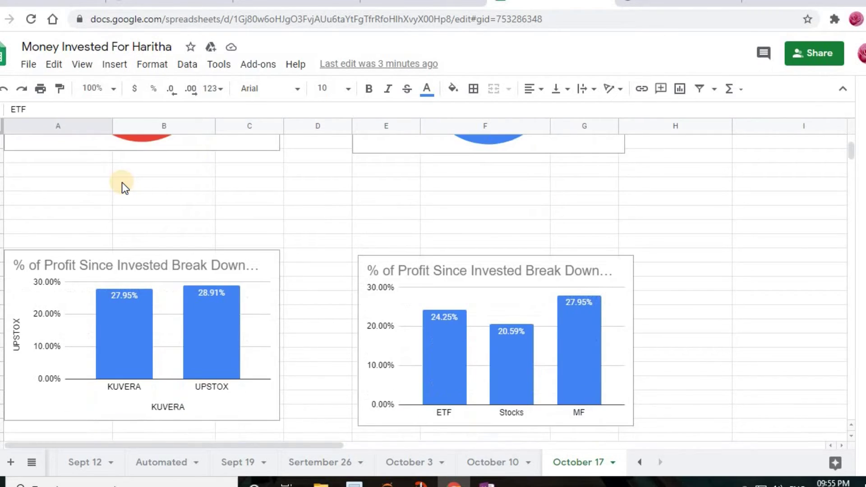
pyautogui.scroll(-1, 122, 182)
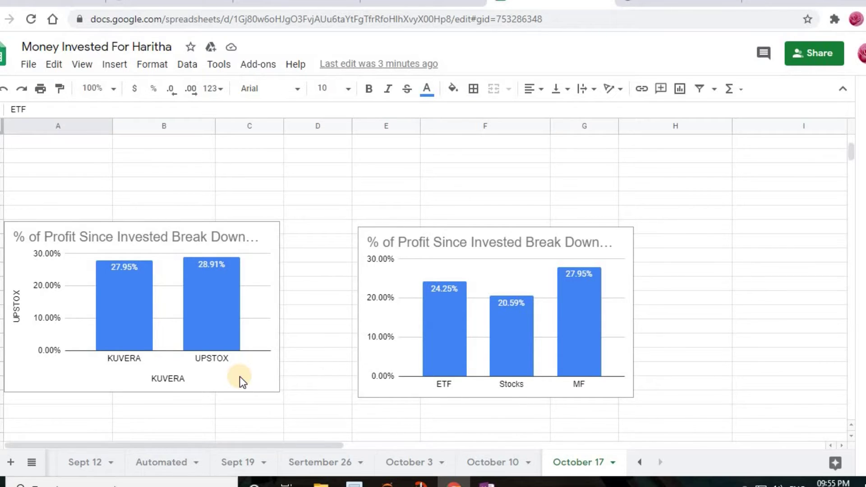
pyautogui.scroll(5, 240, 377)
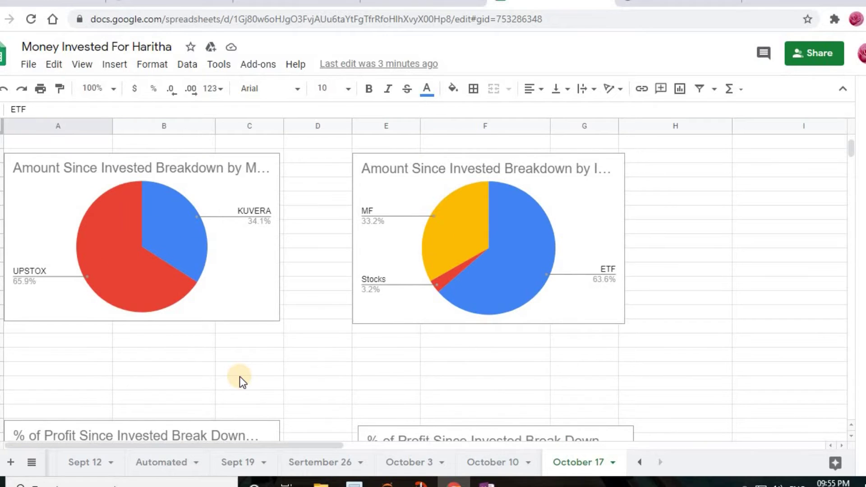
pyautogui.scroll(-5, 240, 377)
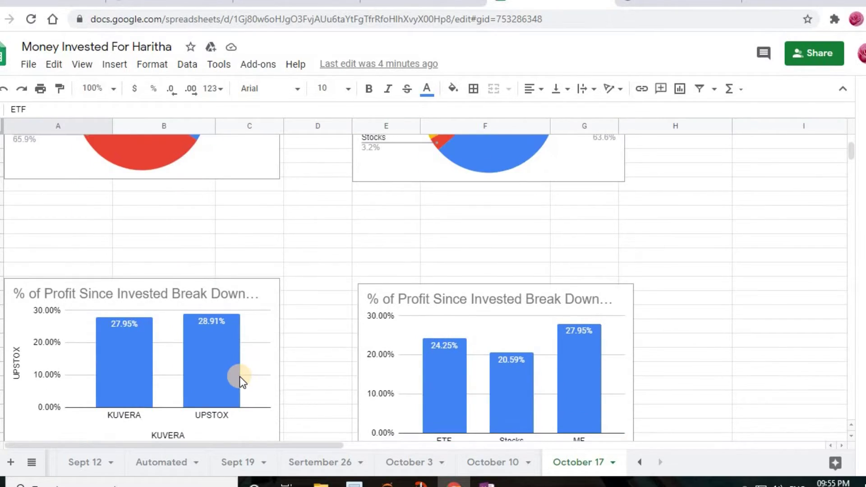
pyautogui.scroll(-1, 240, 378)
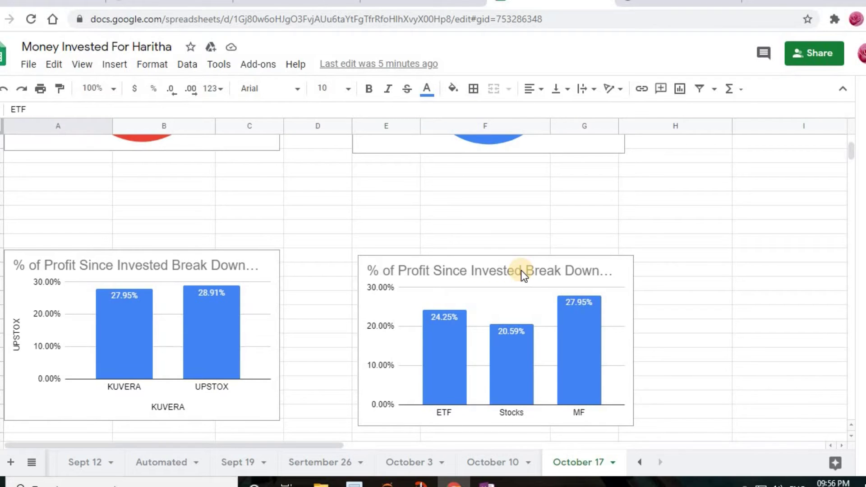
# - Align the ETF, Stocks and MF profit since invested chart with the KUVERA and UPSTOX bar chart beside it
pyautogui.click(509, 313)
pyautogui.moveTo(482, 286); pyautogui.dragTo(474, 280)
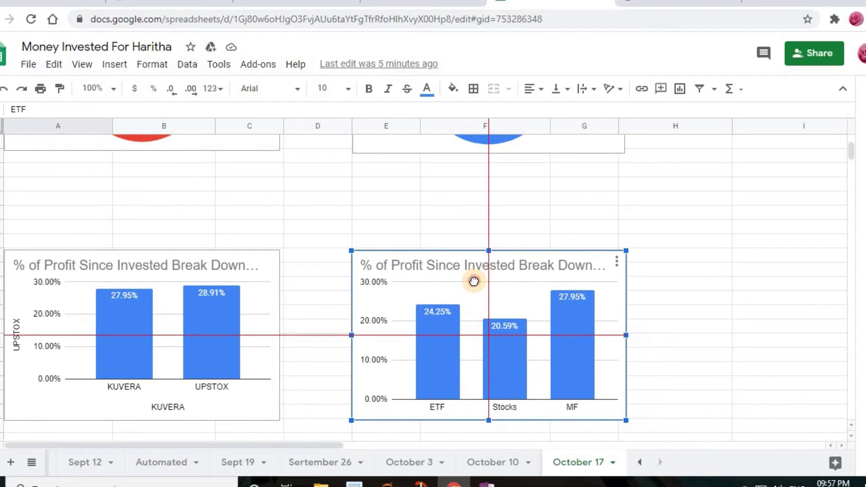
pyautogui.click(652, 283)
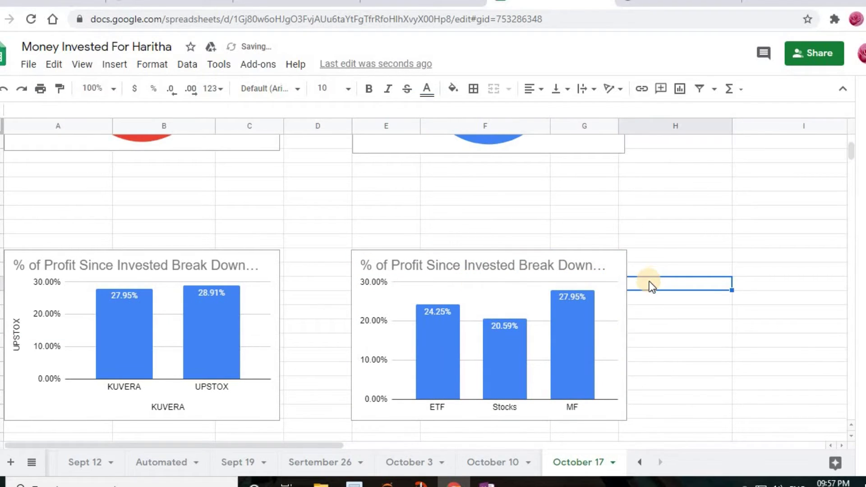
pyautogui.click(589, 296)
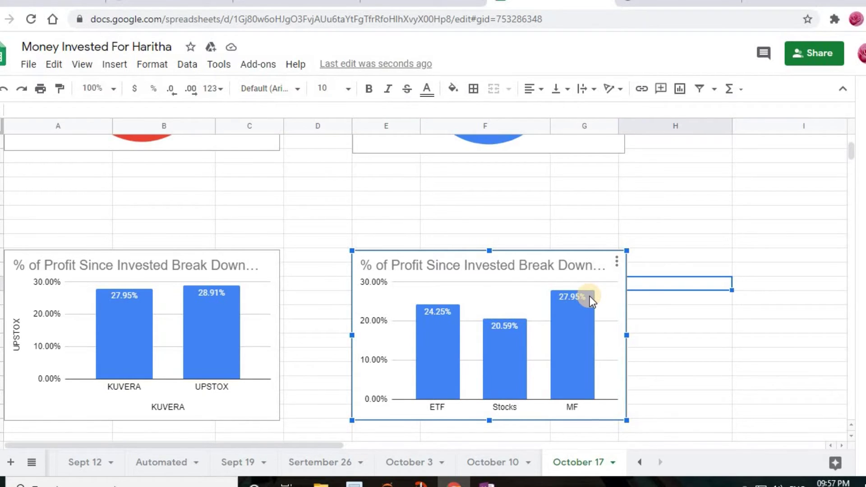
# - Move both % of Profit Since Invested bar charts up so they sit just below the pie charts
pyautogui.scroll(2, 589, 296)
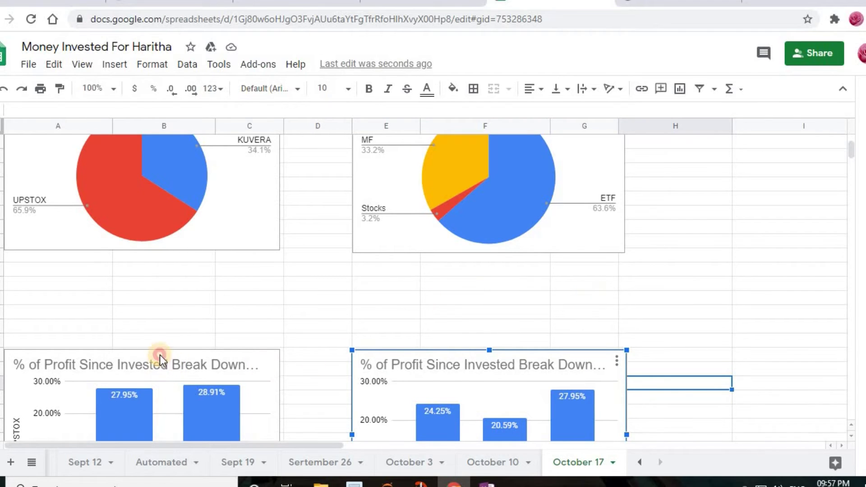
pyautogui.scroll(1, 141, 318)
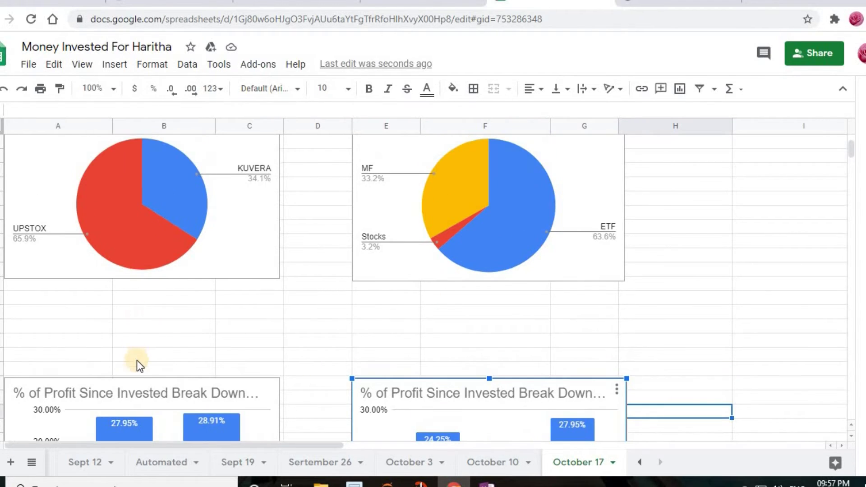
pyautogui.scroll(-3, 136, 382)
pyautogui.click(133, 393)
pyautogui.moveTo(140, 362); pyautogui.dragTo(149, 273)
pyautogui.click(453, 310)
pyautogui.moveTo(457, 291); pyautogui.dragTo(459, 239)
pyautogui.scroll(2, 737, 334)
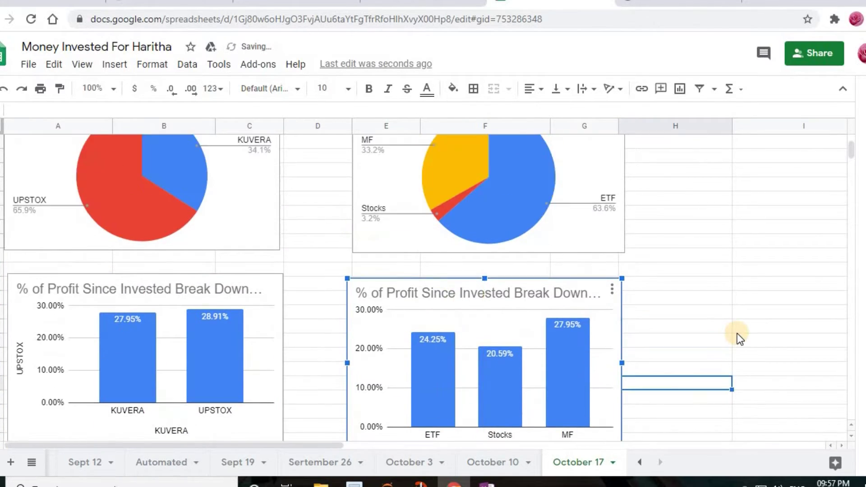
# - Examine the ETF, Stocks and MF profit bars against the investment pie chart, and review the % of Profit Since Last Week charts
pyautogui.scroll(1, 737, 334)
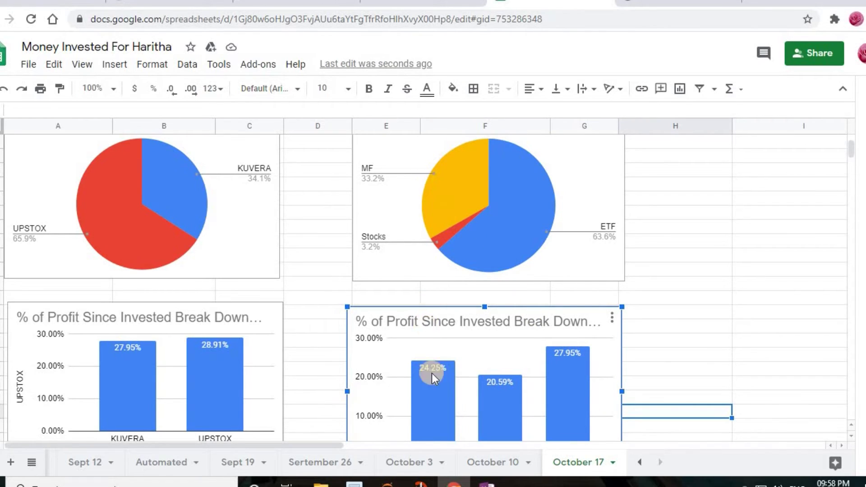
pyautogui.moveTo(432, 373)
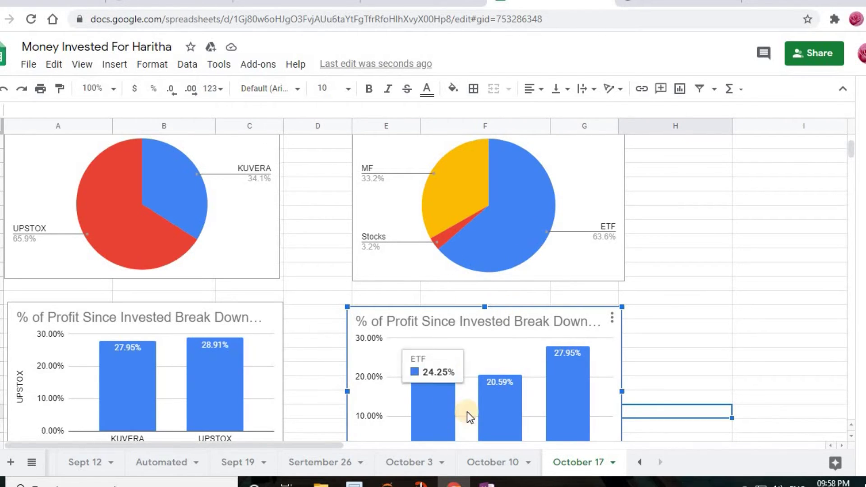
pyautogui.moveTo(490, 395)
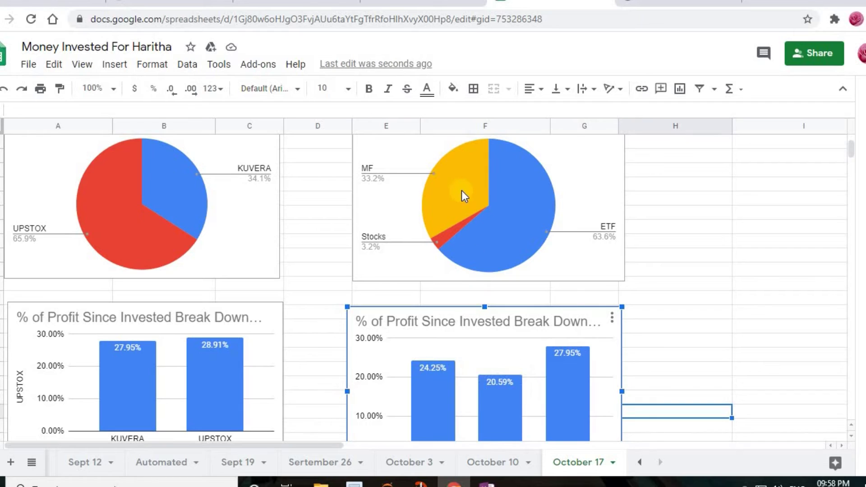
pyautogui.moveTo(436, 391)
pyautogui.moveTo(565, 386)
pyautogui.scroll(-5, 545, 334)
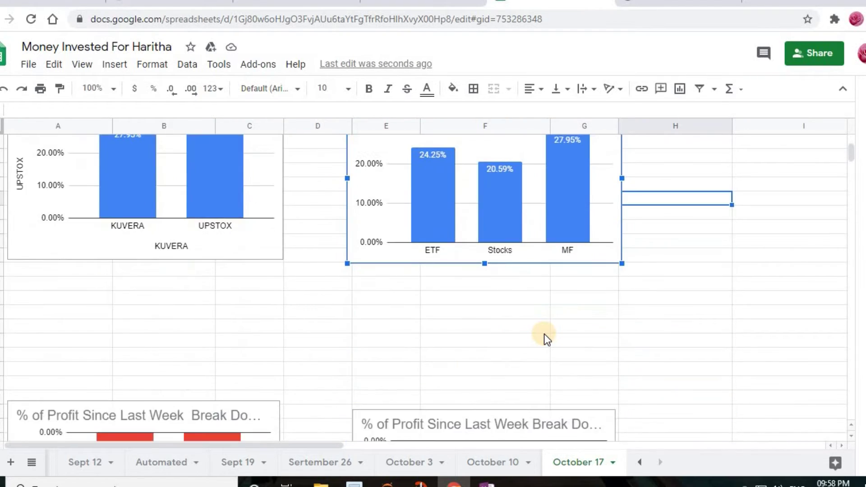
pyautogui.scroll(-5, 544, 334)
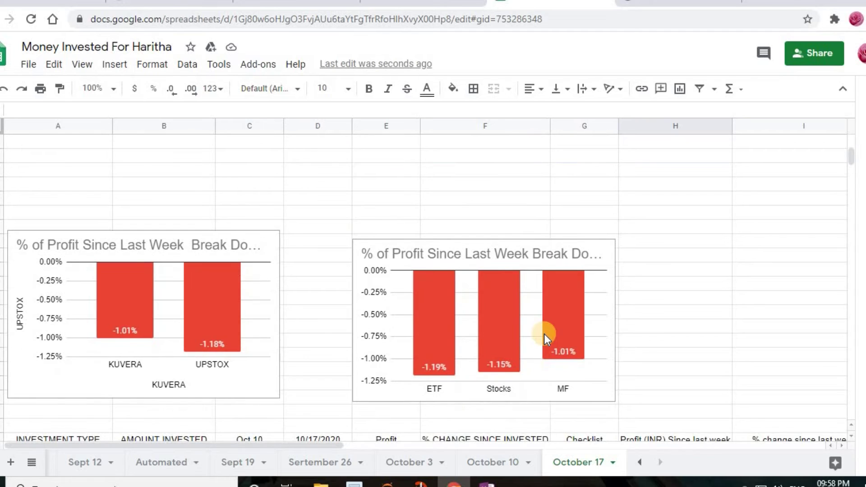
pyautogui.scroll(3, 544, 336)
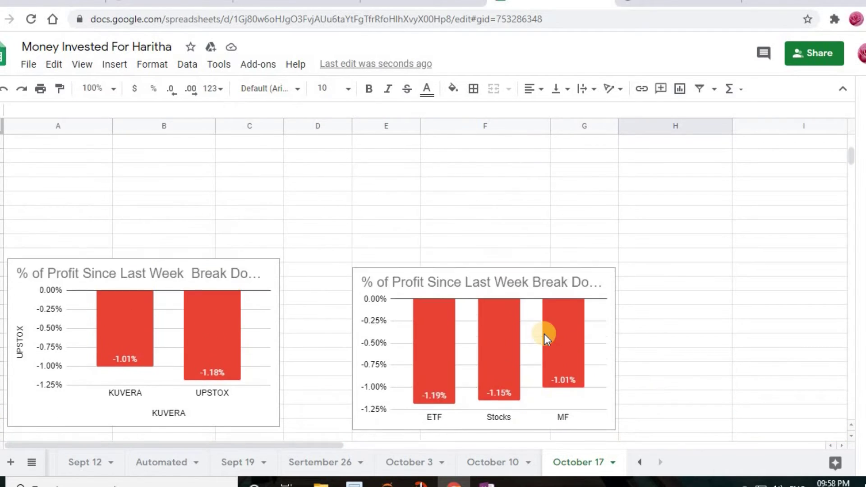
pyautogui.scroll(-1, 544, 336)
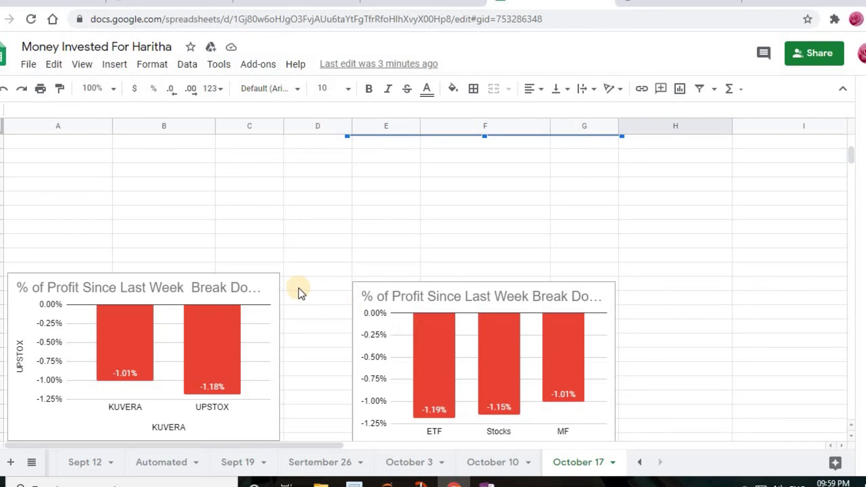
# - Move both % of Profit Since Invested bar charts down so they sit directly above the matching % of Profit Since Last Week charts
pyautogui.scroll(3, 300, 290)
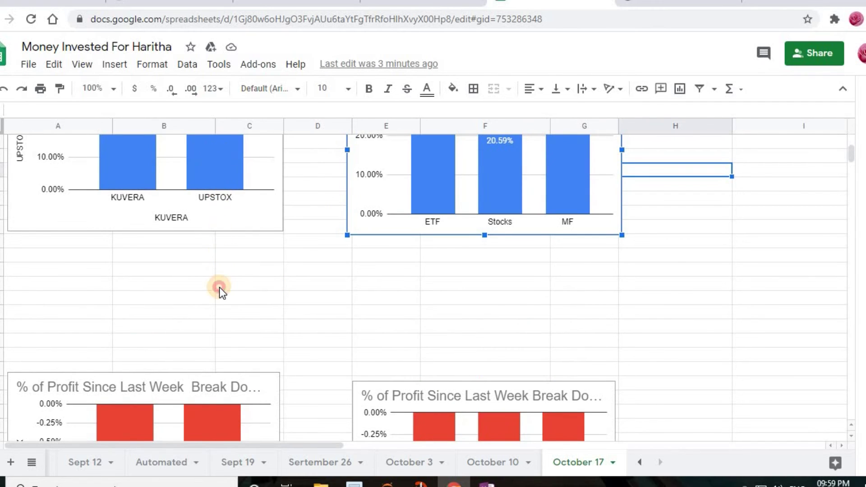
pyautogui.click(223, 197)
pyautogui.moveTo(220, 177); pyautogui.dragTo(212, 317)
pyautogui.click(429, 183)
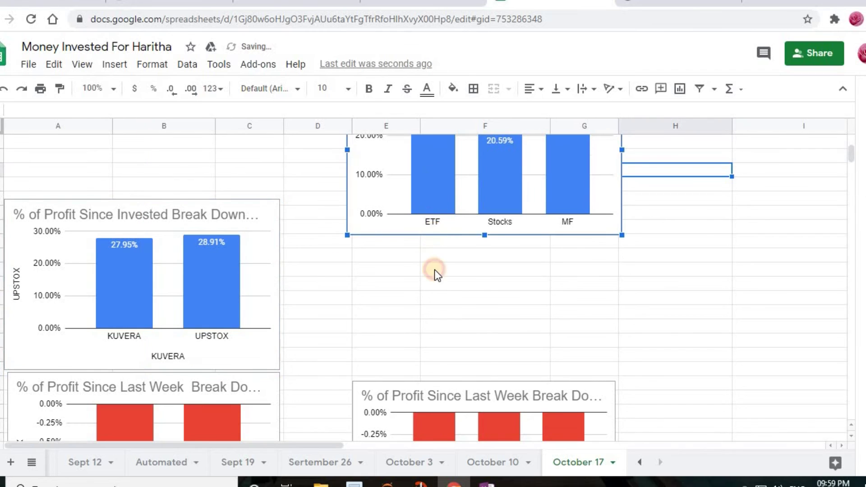
pyautogui.moveTo(435, 269); pyautogui.dragTo(437, 364)
pyautogui.scroll(-3, 445, 289)
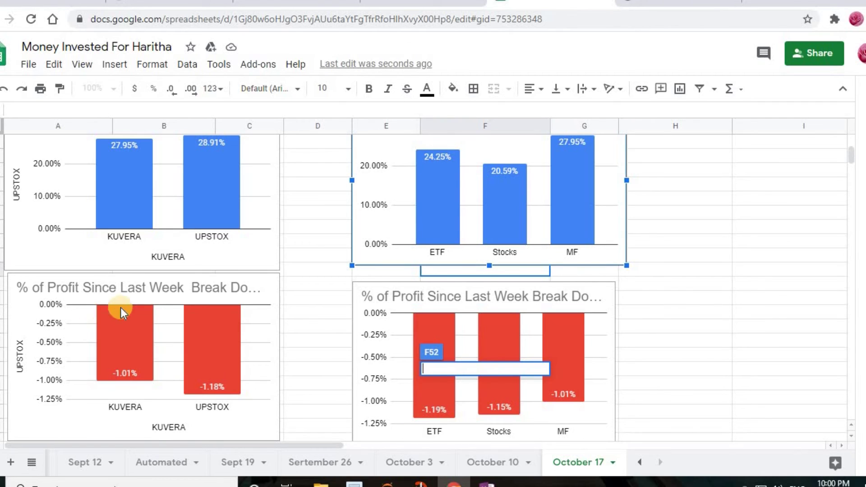
pyautogui.click(711, 386)
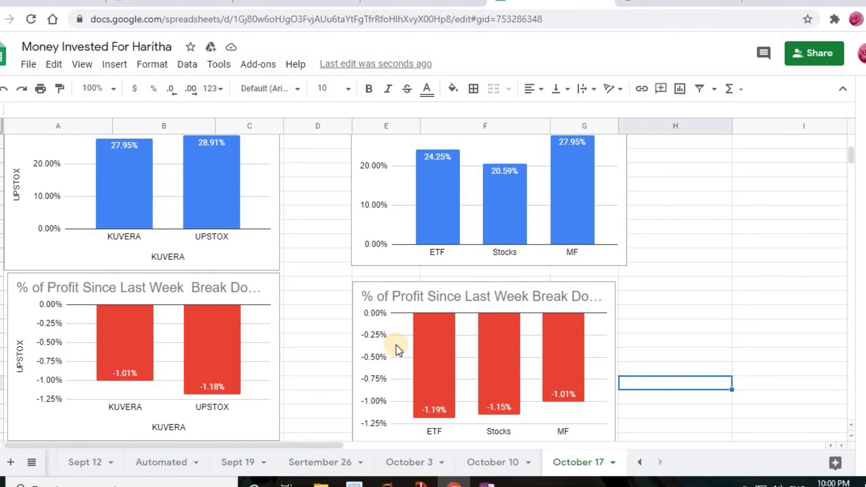
# - Examine the ETF investment table across its profit and change since last week columns, and return to the bar charts
pyautogui.scroll(-1, 396, 345)
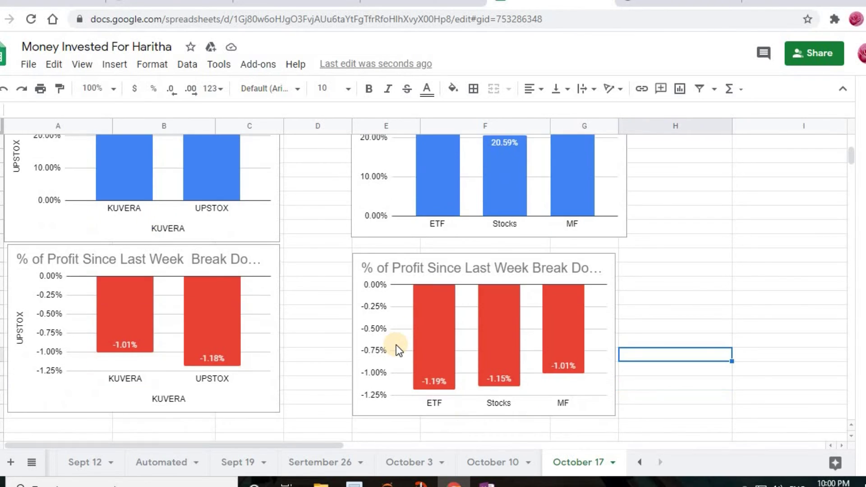
pyautogui.scroll(-3, 396, 345)
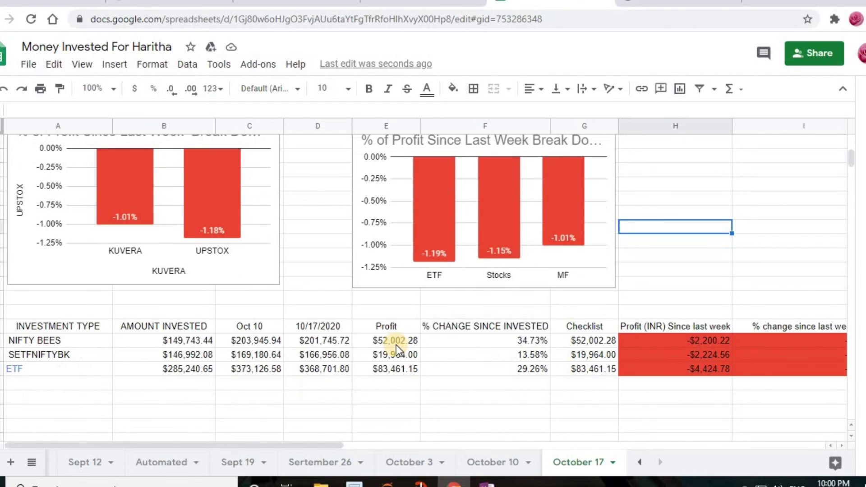
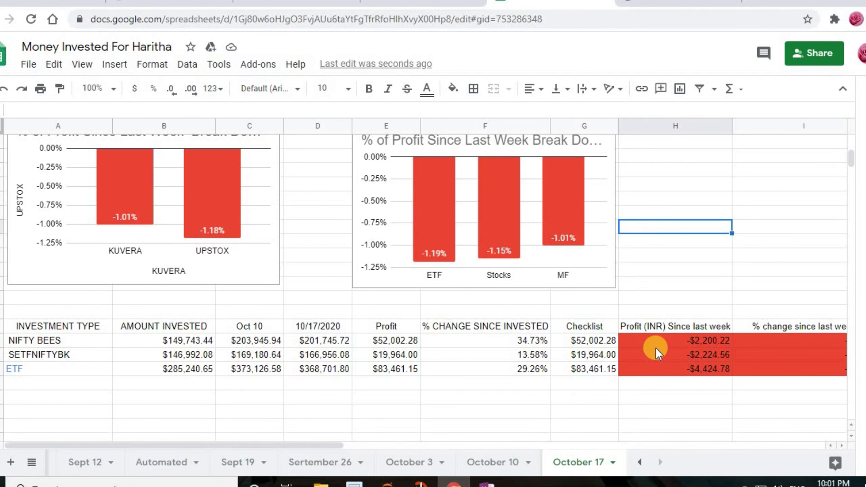
pyautogui.moveTo(335, 448); pyautogui.dragTo(440, 460)
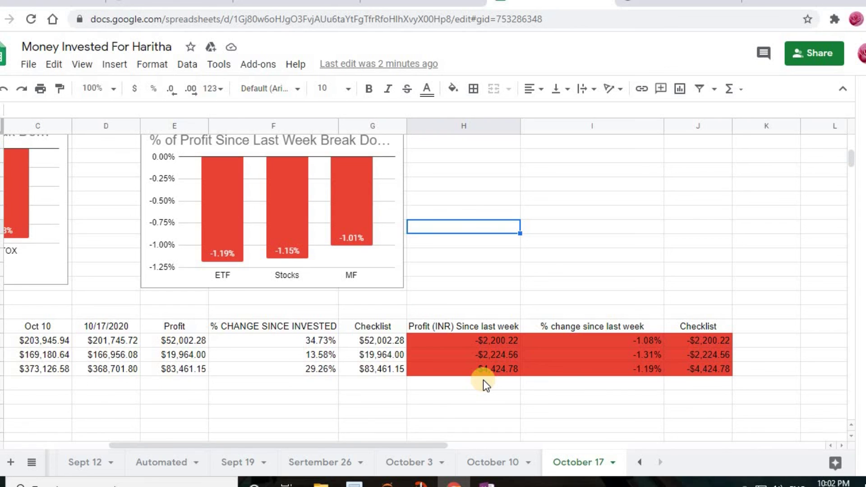
pyautogui.moveTo(244, 445); pyautogui.dragTo(89, 468)
pyautogui.scroll(5, 137, 372)
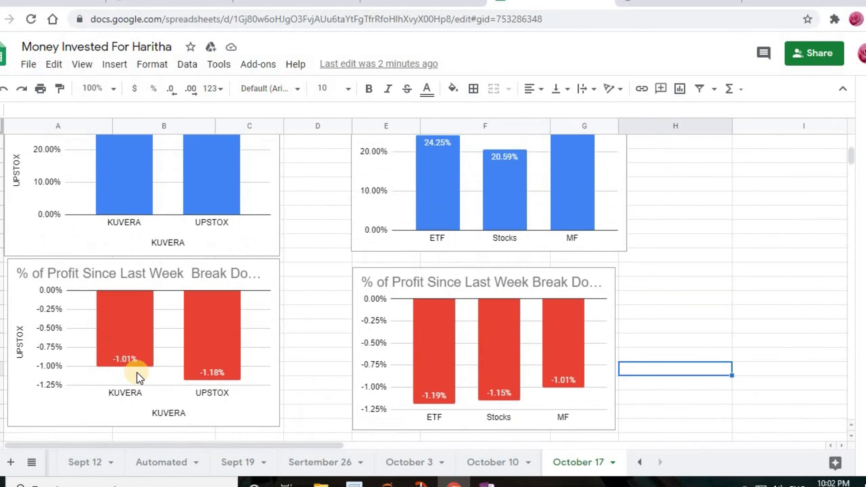